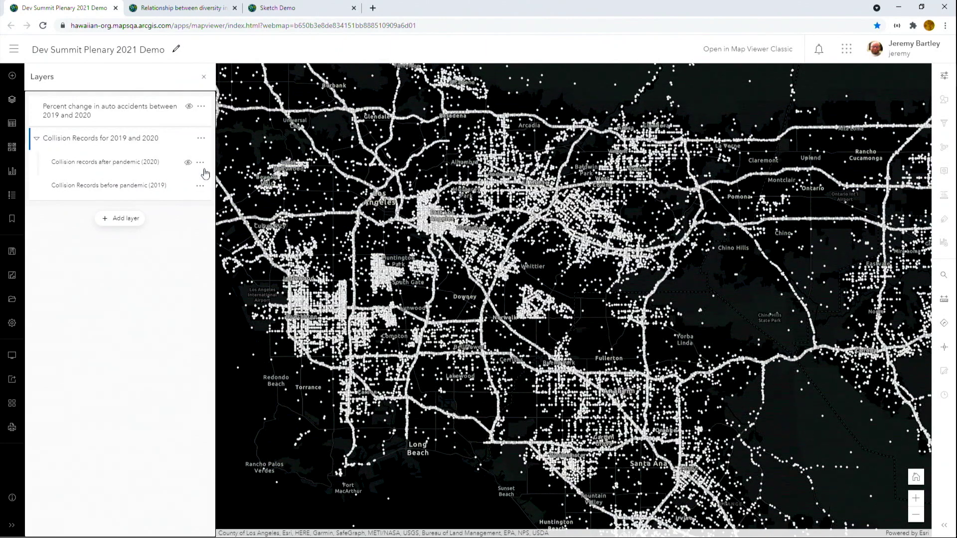
- Toggle the 2020 collision sublayer and open Styles for the Percent change accident layer
left_click(188, 164)
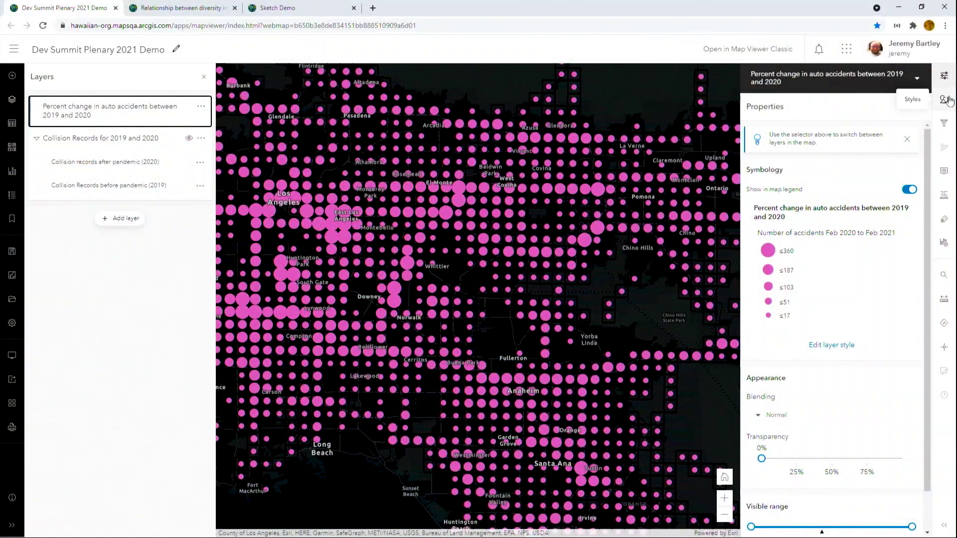
left_click(945, 99)
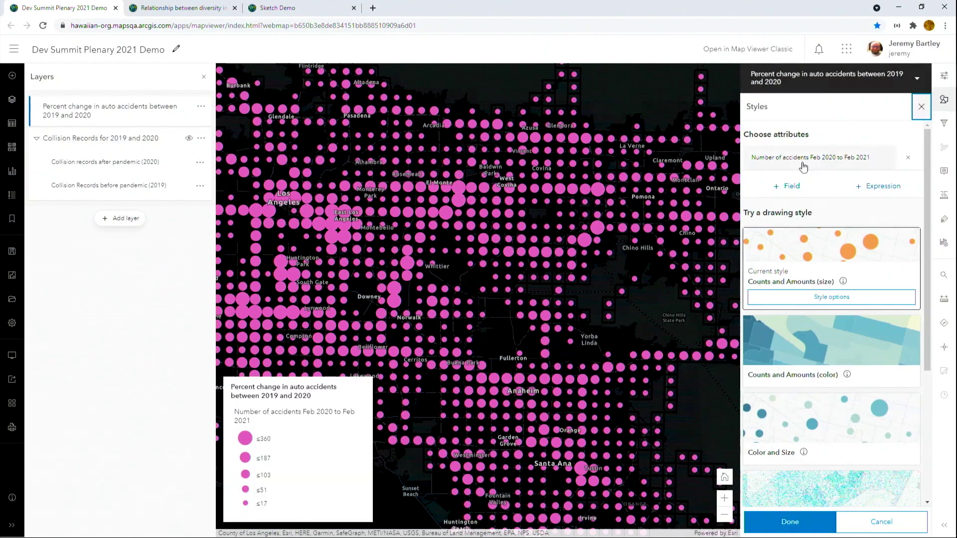
- Replace the style field with Percent Change in Accidents and choose Counts and Amounts (color)
left_click(803, 157)
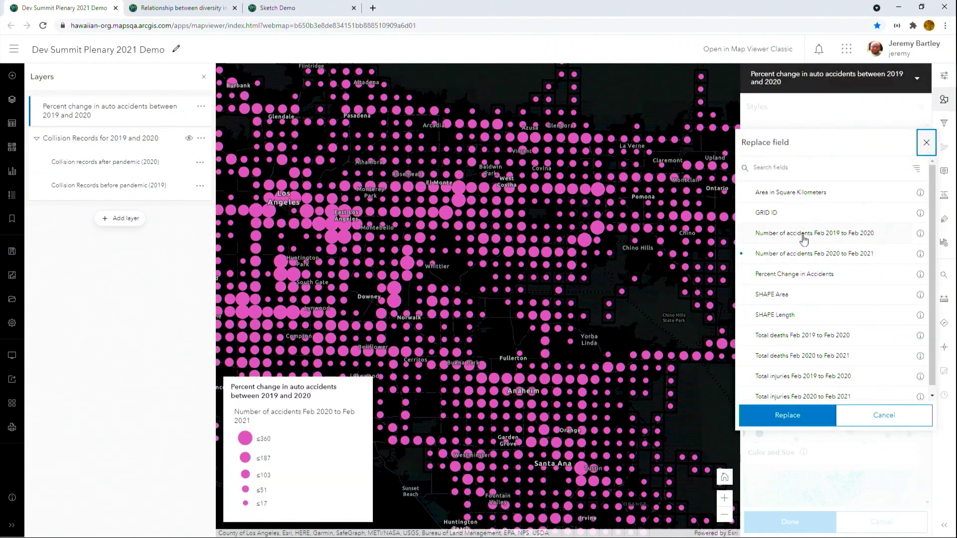
left_click(799, 274)
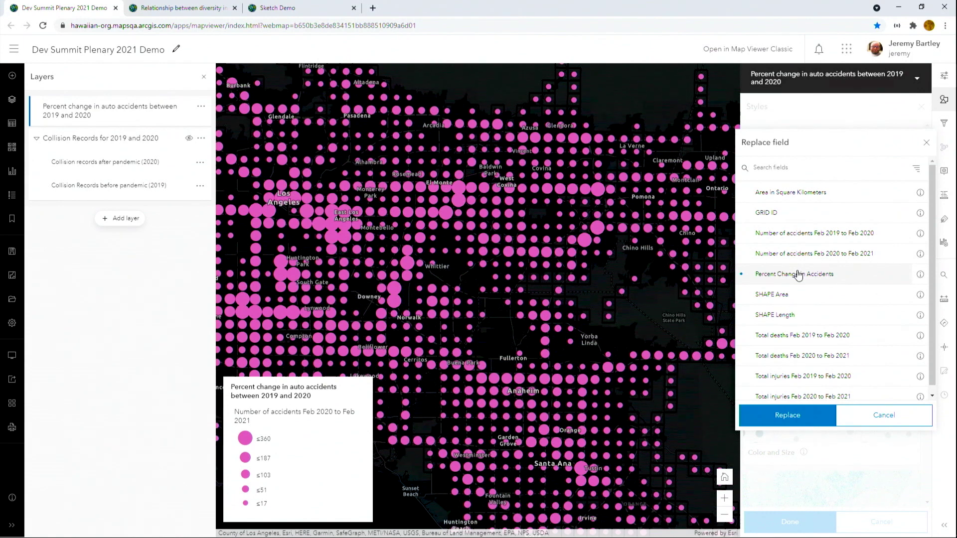
left_click(785, 416)
left_click(801, 417)
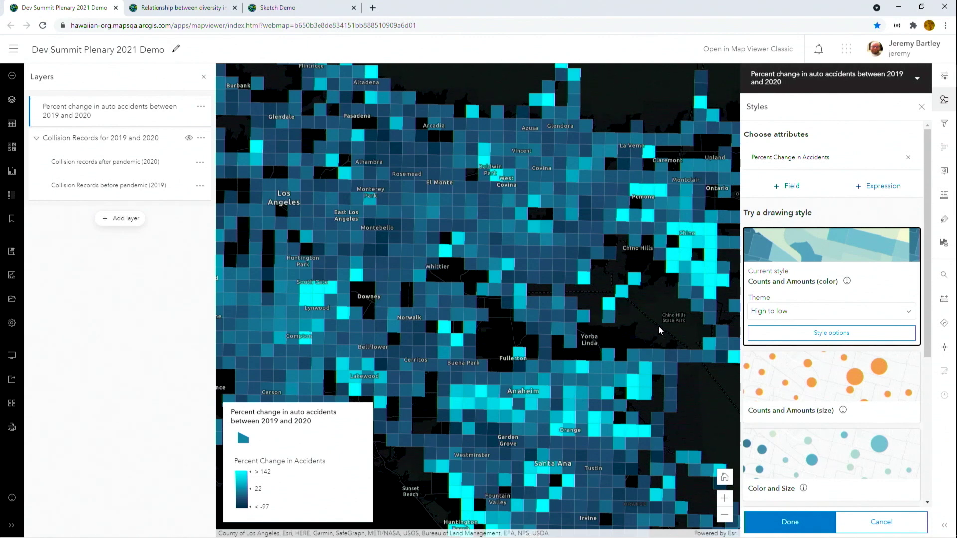
- Set the colour theme to Above and below and magnify the histogram in Style options
left_click(770, 314)
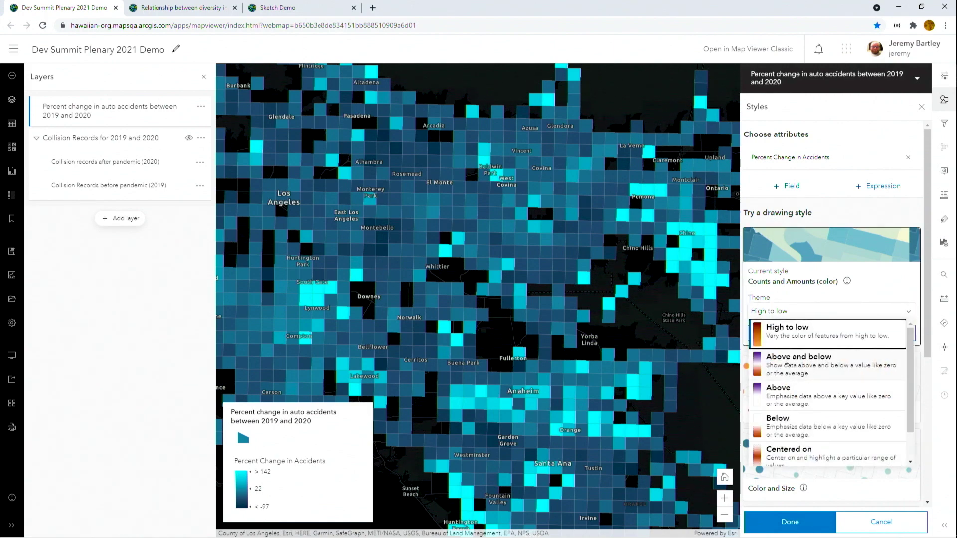
left_click(787, 359)
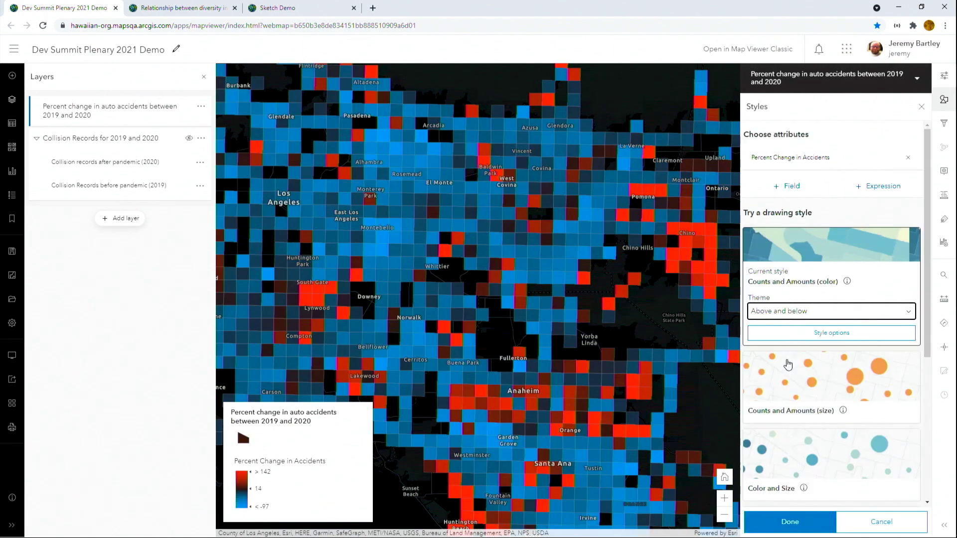
left_click(787, 332)
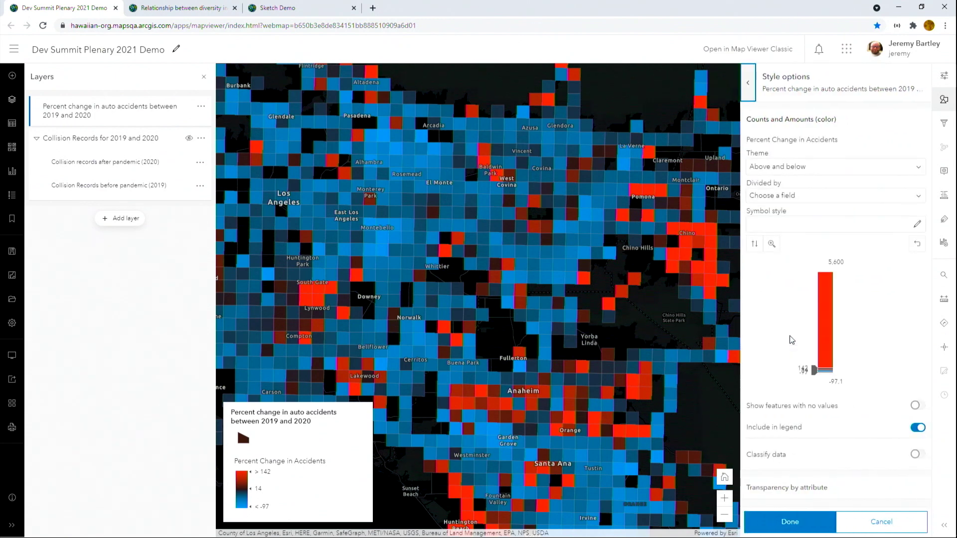
left_click(771, 244)
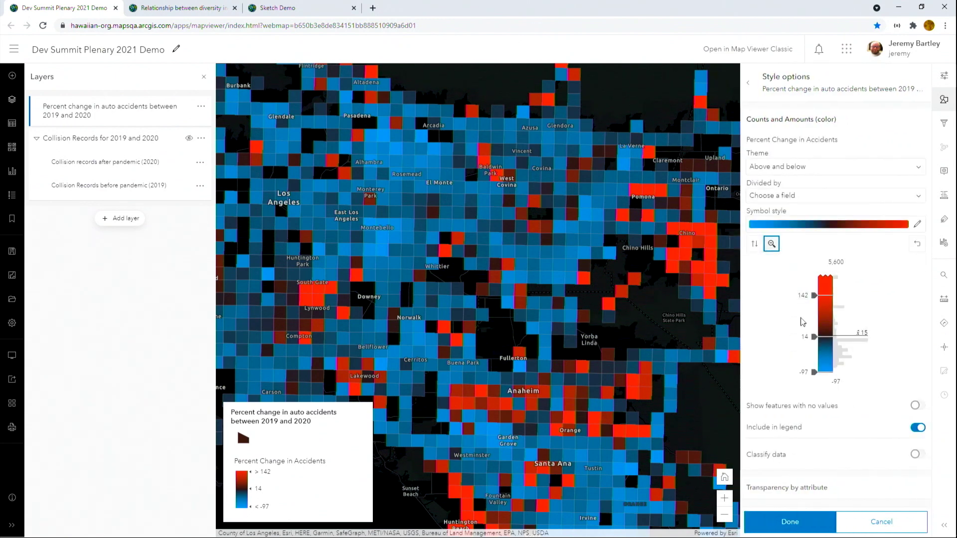
- Set the colour ramp's middle break to 0 and top break to 100
left_click(804, 337)
type("0")
key("Return")
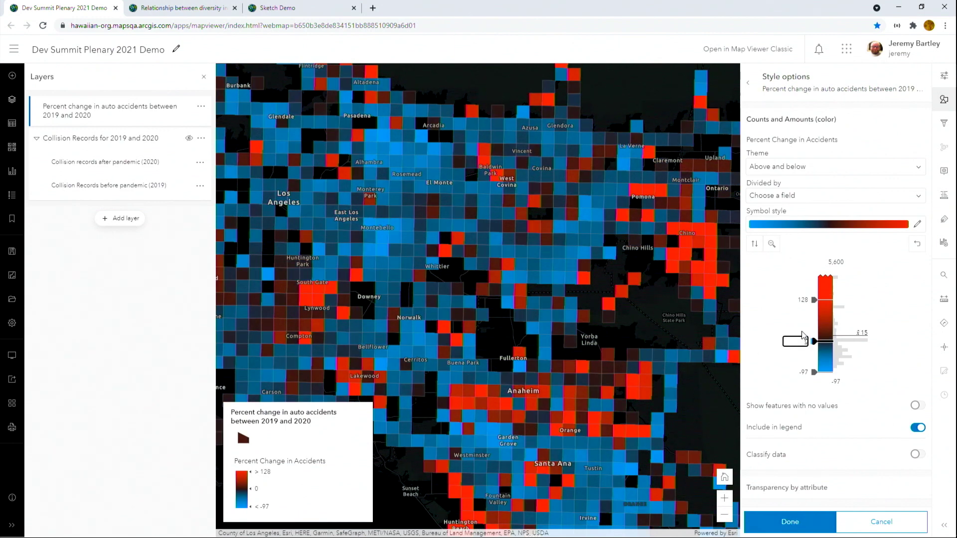
left_click(802, 299)
type("100")
key("Return")
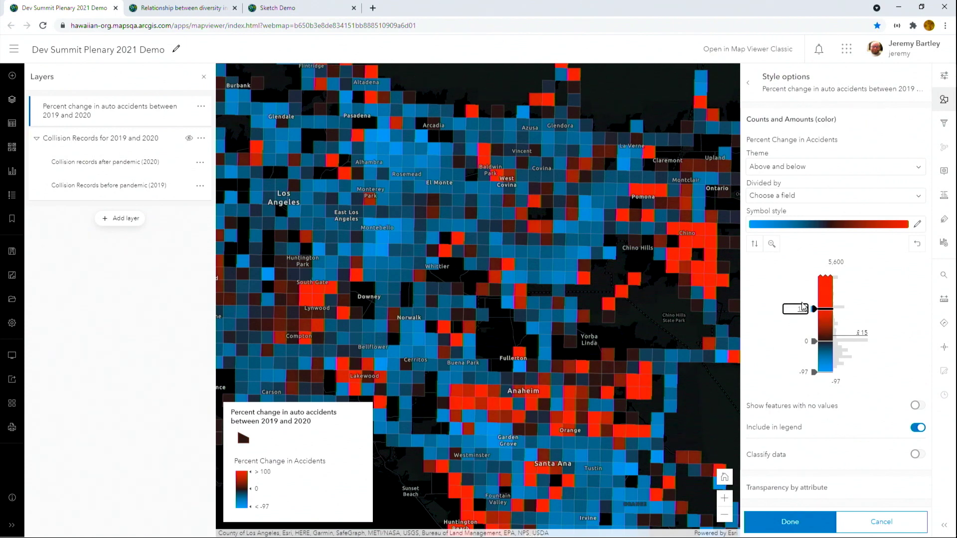
left_click(804, 528)
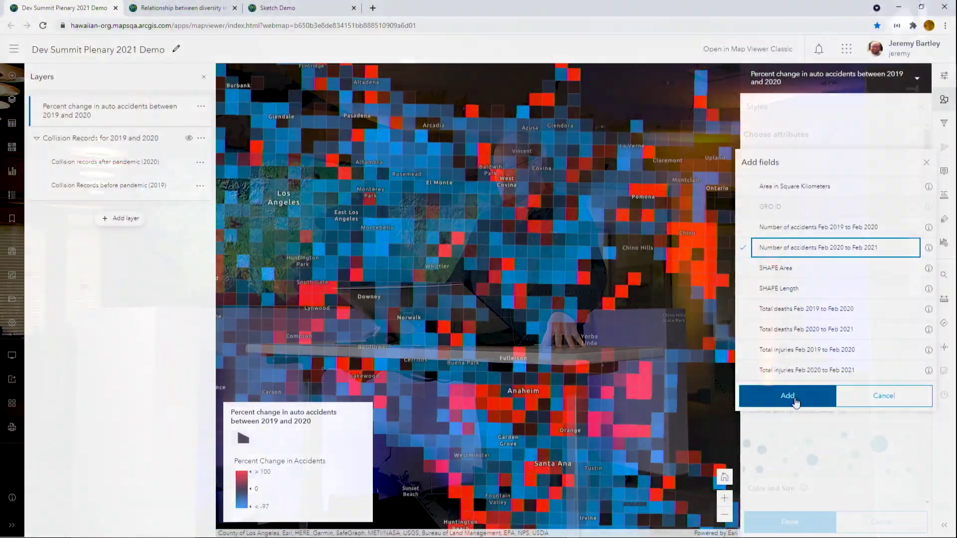
- Add Number of accidents Feb 2020 to Feb 2021 as a second attribute for Color and Size
left_click(794, 399)
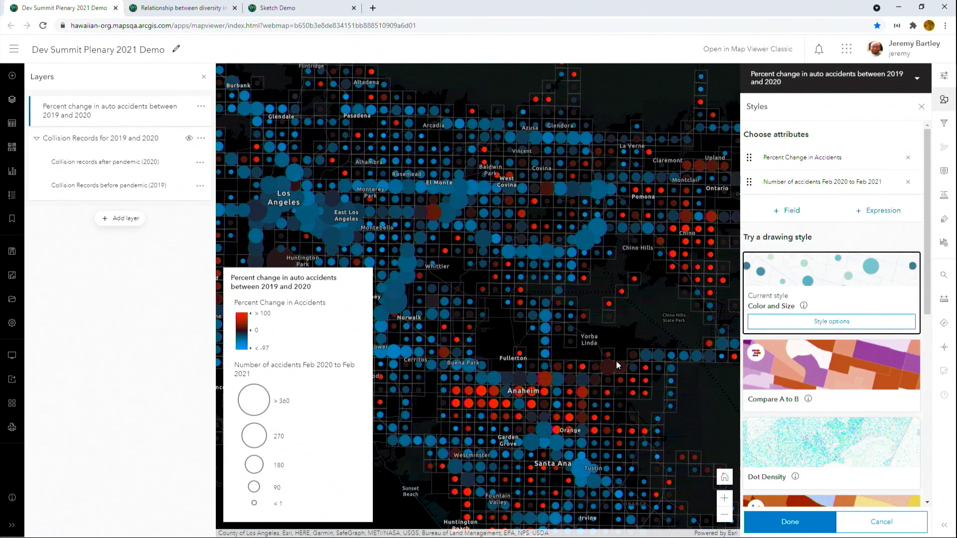
- Narrow the accident circles' size range, lowering the largest size to 63 and the smallest
left_click(807, 322)
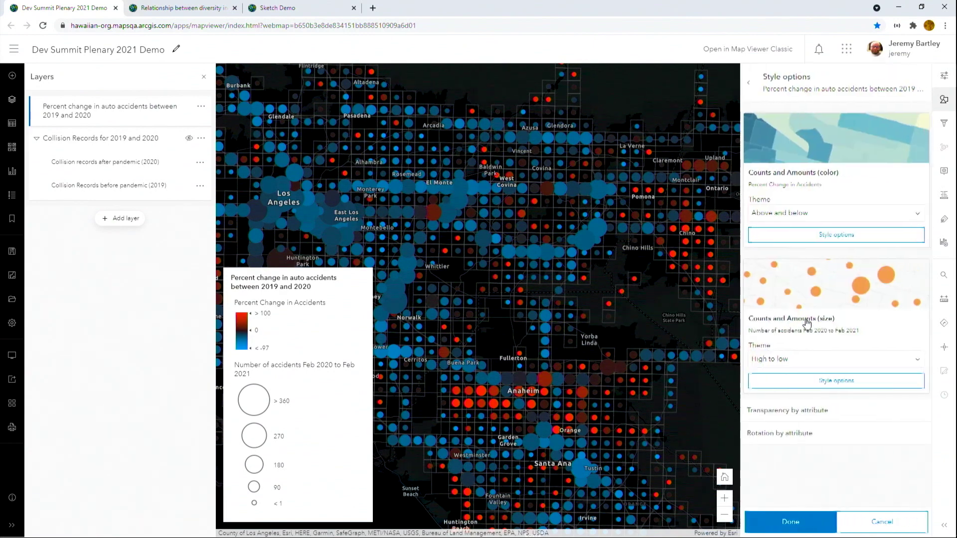
left_click(816, 381)
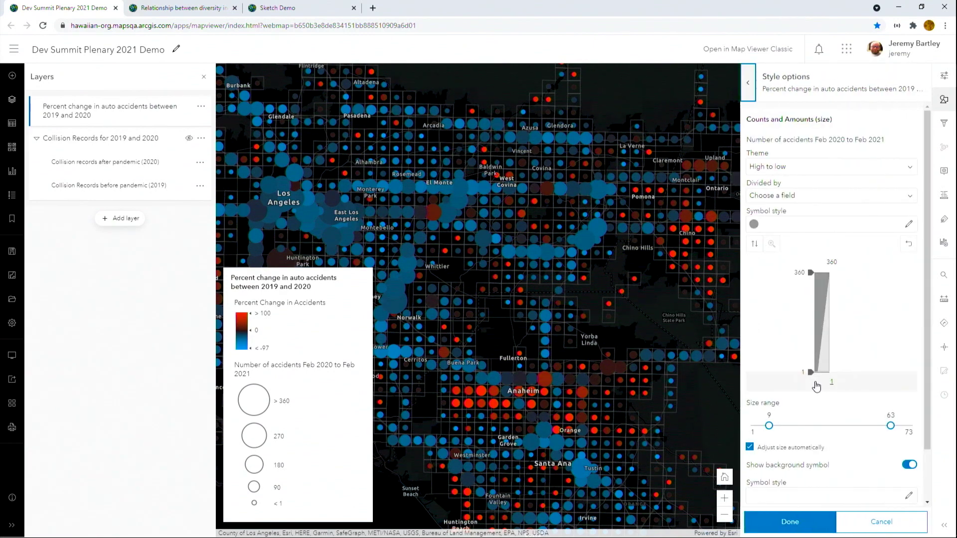
left_click_drag(916, 425, 830, 427)
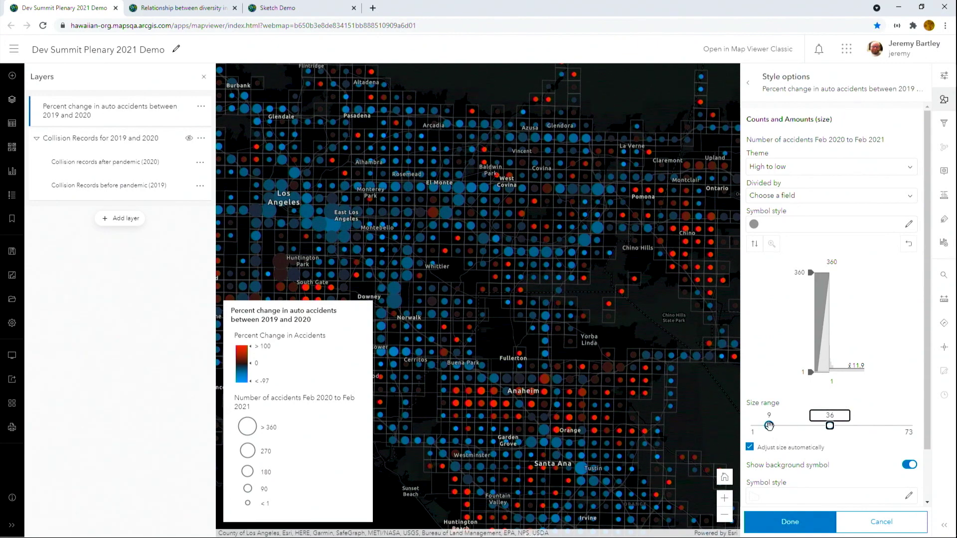
left_click_drag(768, 426, 760, 426)
- Pan toward Downey to check the circles, then show the map full screen
left_click_drag(358, 284, 451, 292)
scroll(452, 291, "up", 2)
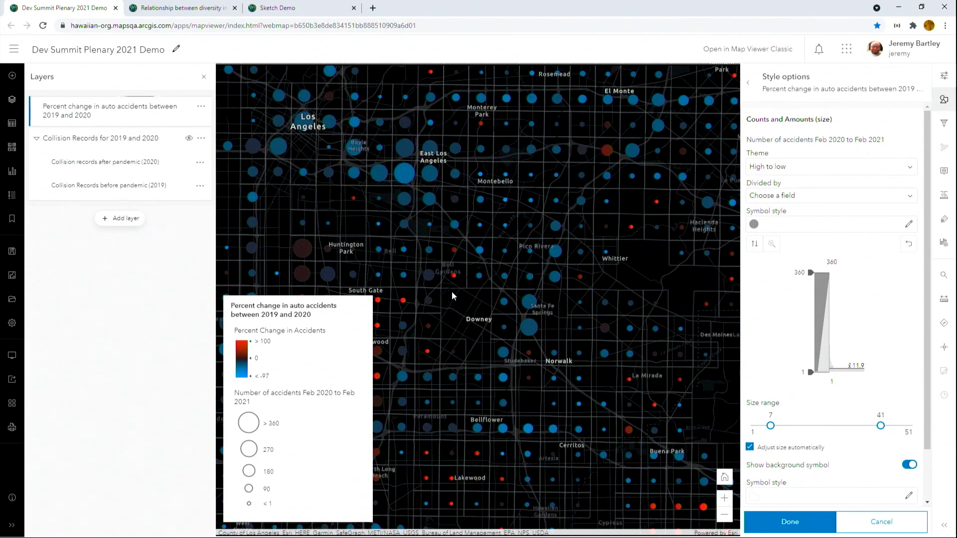
scroll(452, 291, "down", 2)
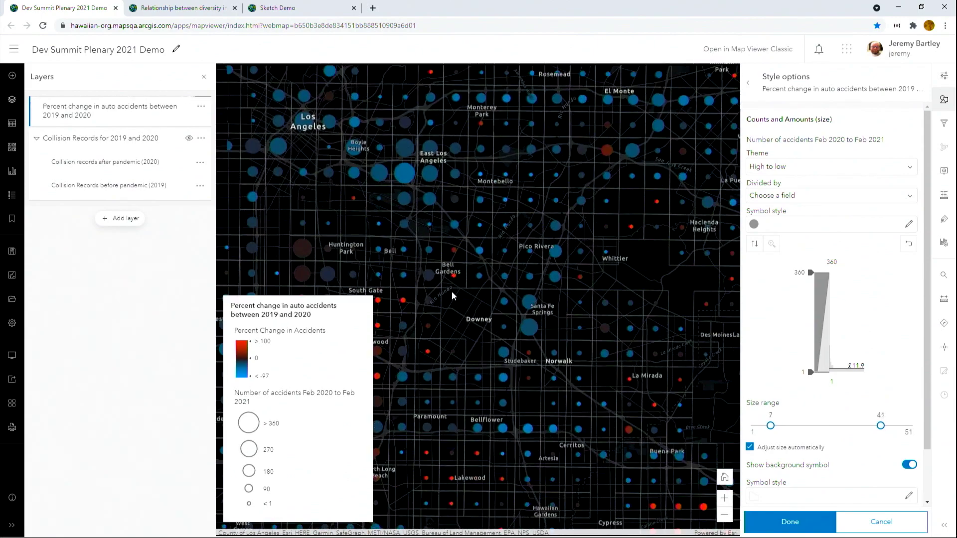
scroll(452, 293, "down", 1)
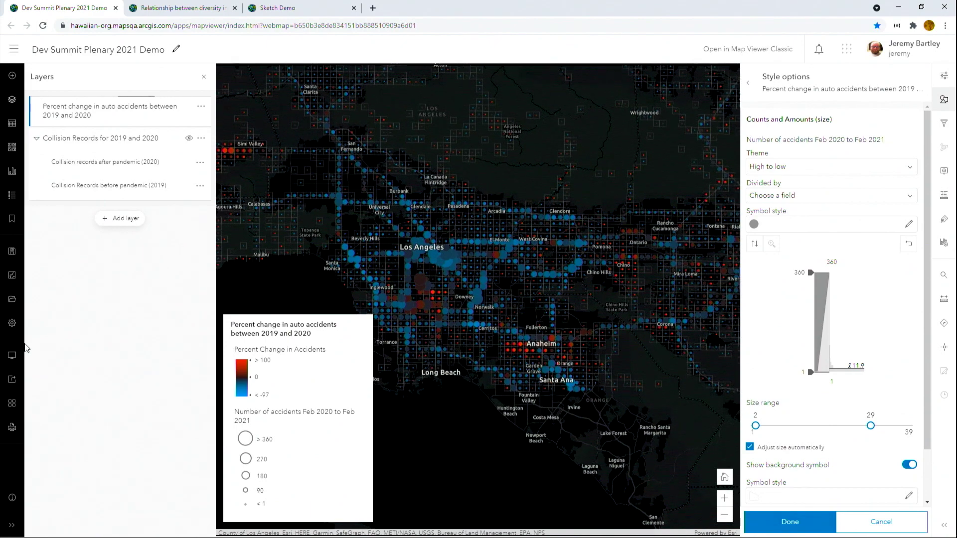
left_click(11, 354)
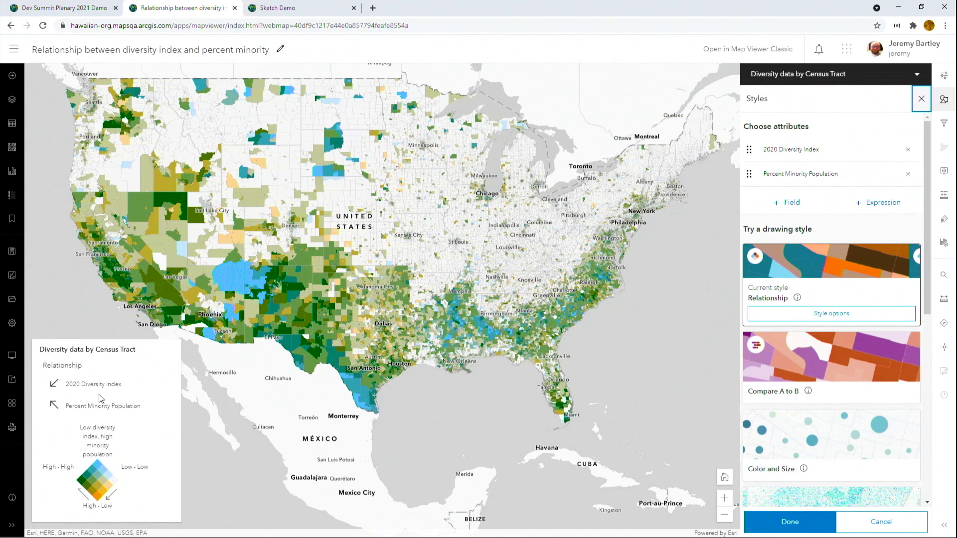
- Apply the relationship style and open the Percent Minority Population vs 2020 Diversity Index chart
left_click(825, 524)
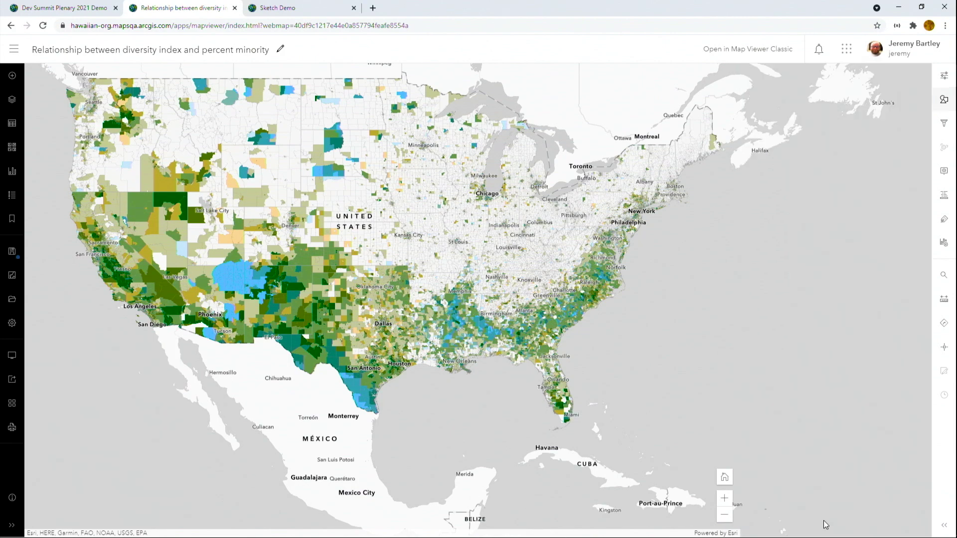
left_click(11, 172)
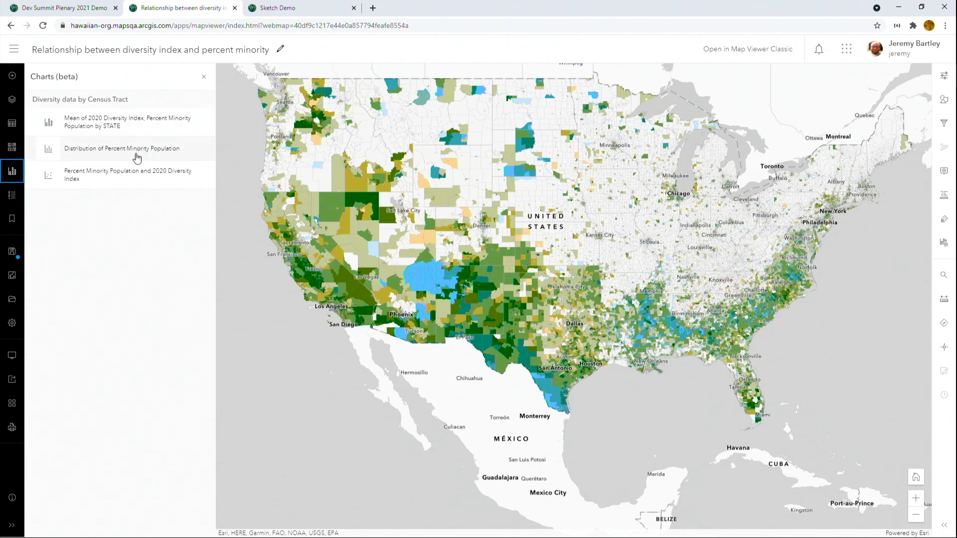
left_click(125, 183)
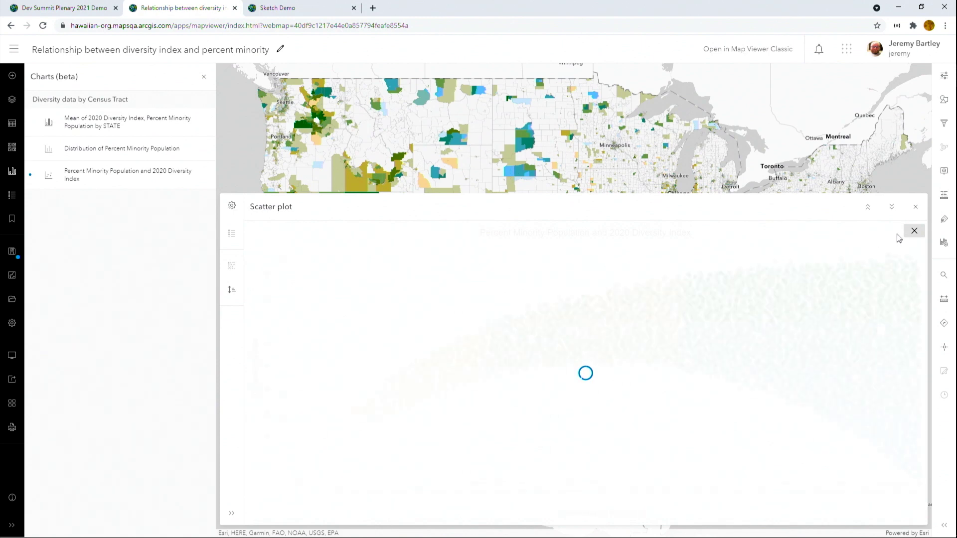
- Select high-minority, low-diversity points in the scatter plot, then collapse the chart panel
left_click(913, 232)
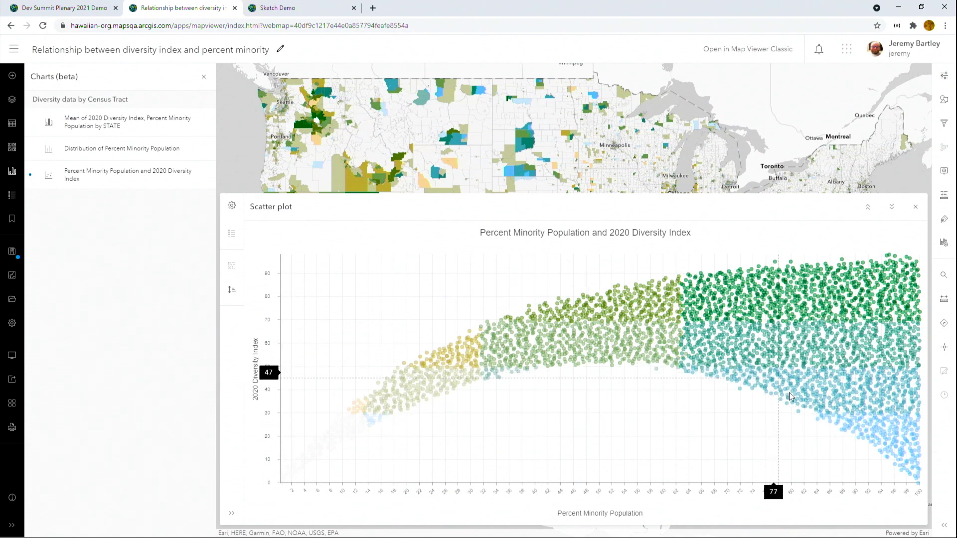
left_click_drag(812, 415, 925, 489)
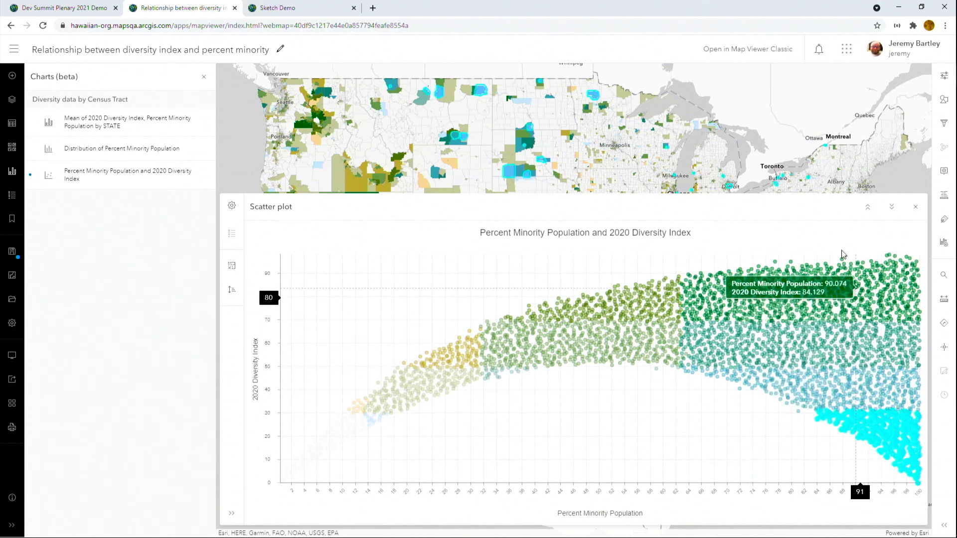
left_click(891, 207)
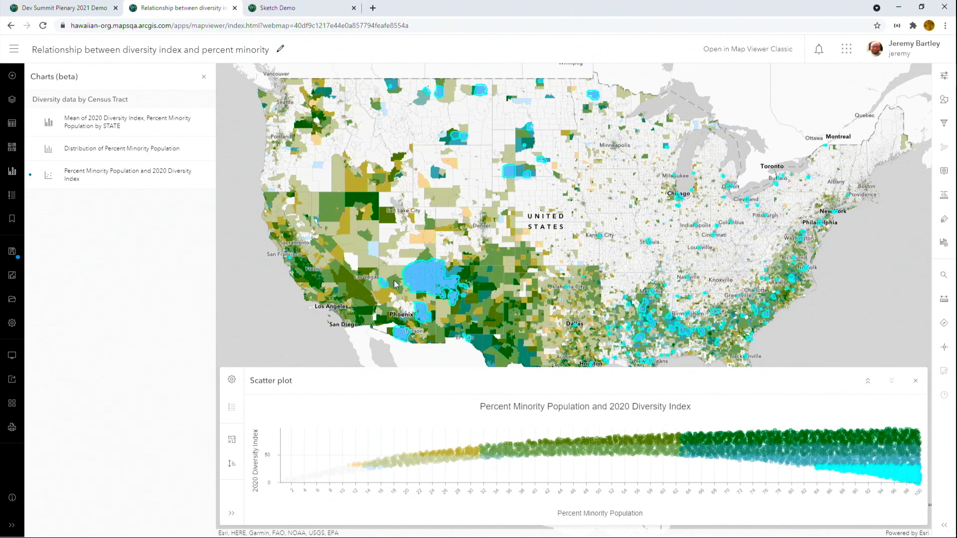
- Visit the Kansas City, Chicago, Cleveland, Arizona and Southern California bookmarks in turn
left_click(12, 218)
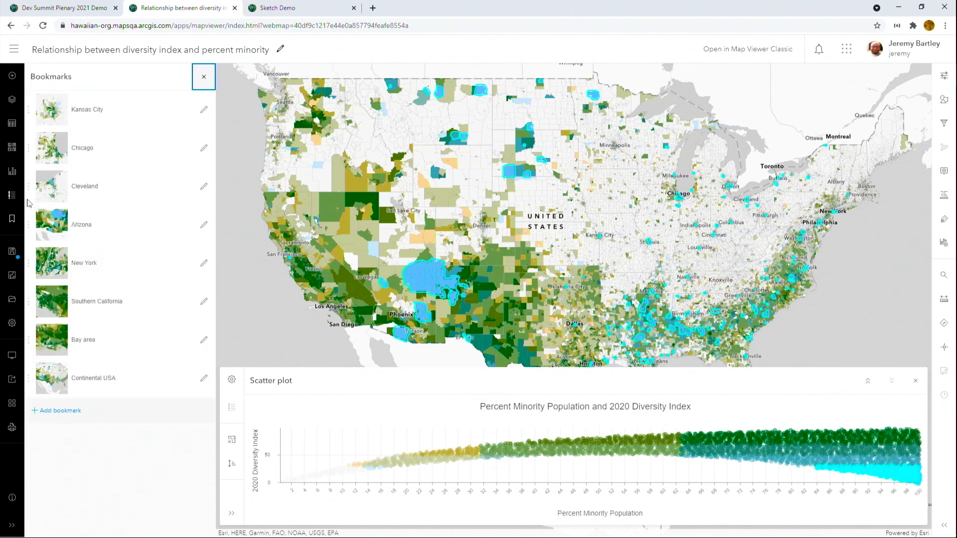
left_click(75, 112)
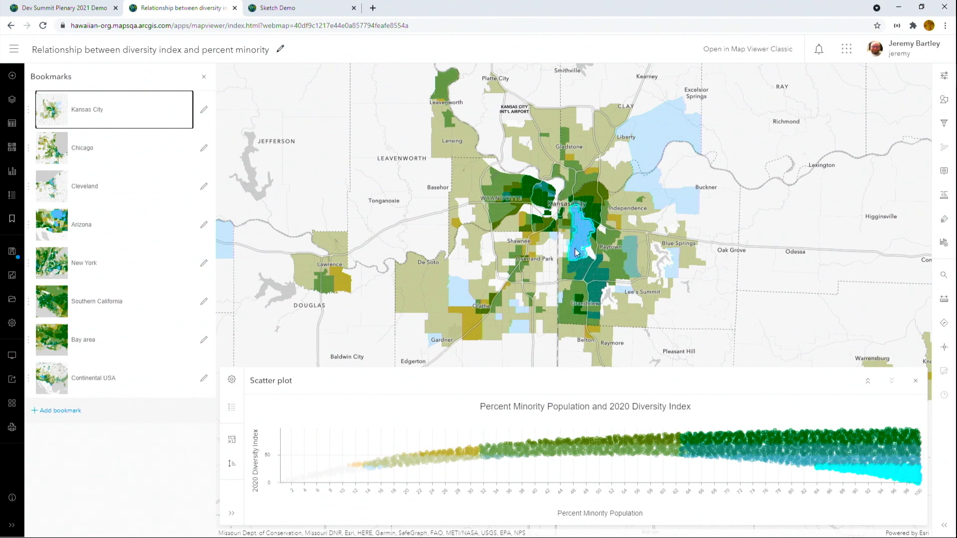
left_click(112, 151)
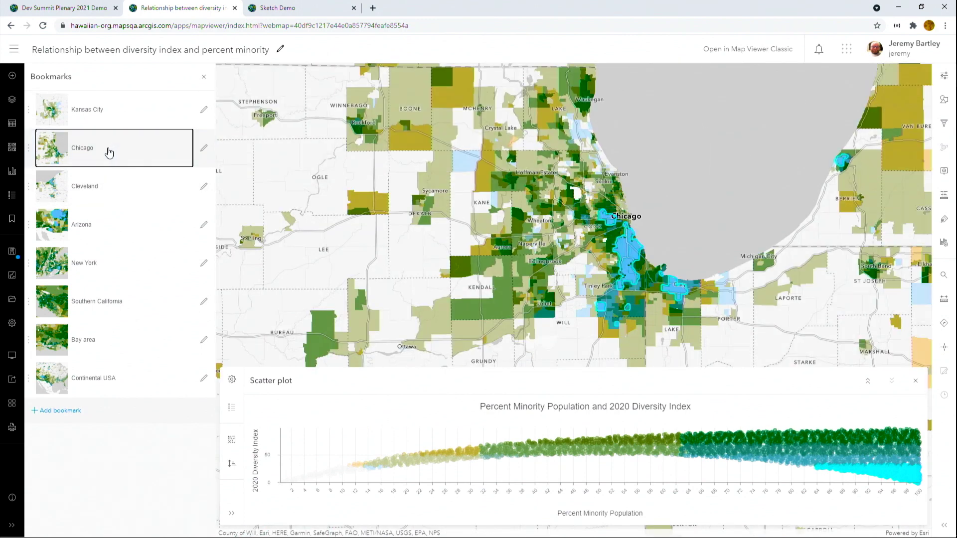
left_click(95, 189)
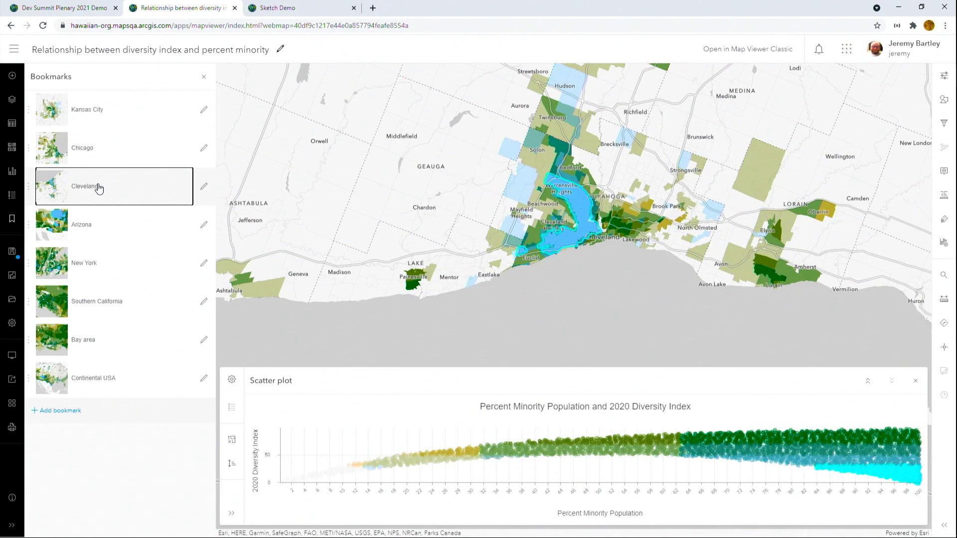
left_click(98, 225)
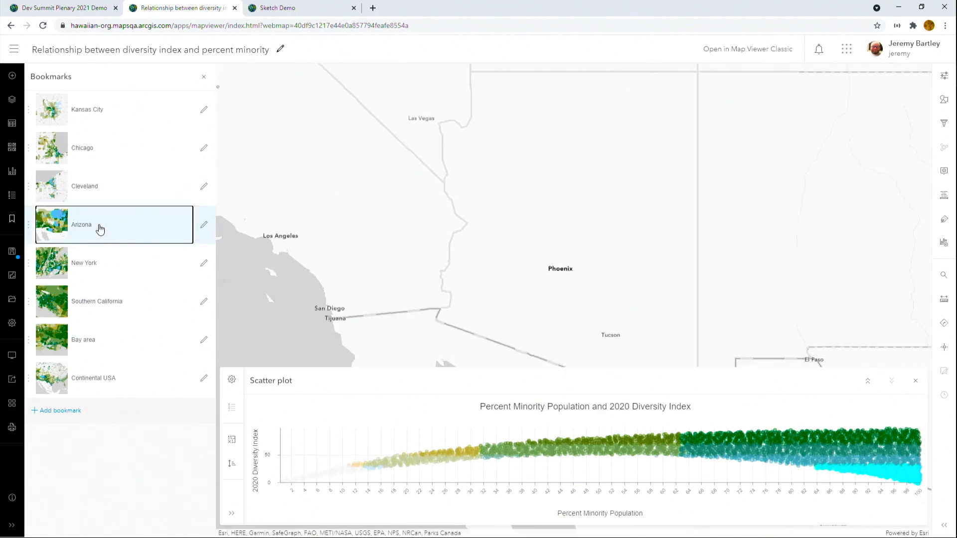
left_click(98, 304)
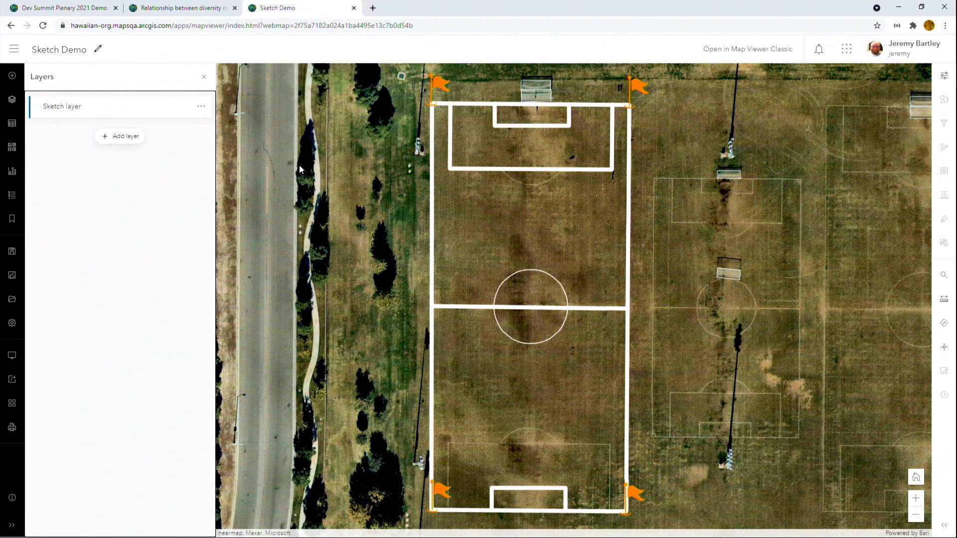
- Select the Sketch layer in the Sketch Demo map's Layers panel
left_click(95, 106)
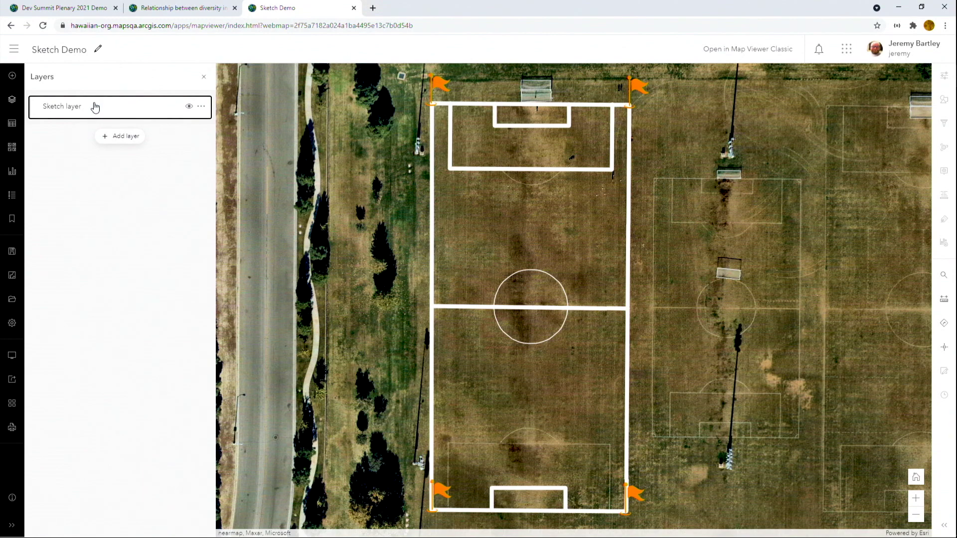
- Draw a Sketch line for the penalty box, from the bottom goal line up, across and back
left_click(138, 110)
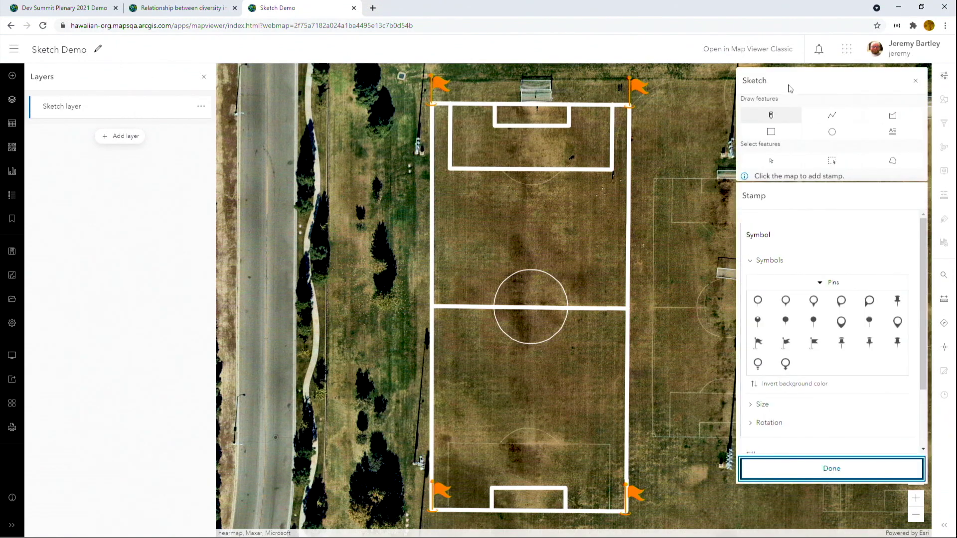
left_click(832, 115)
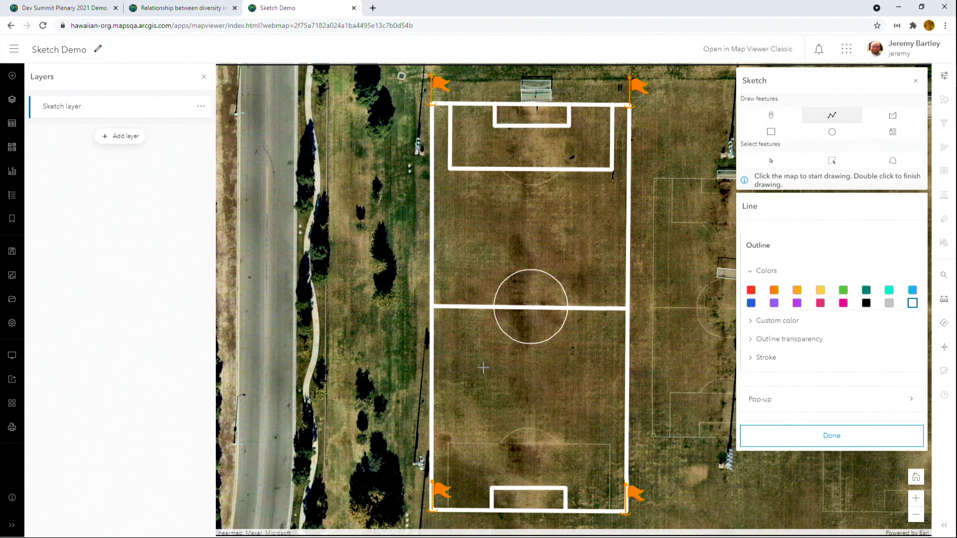
left_click(447, 509)
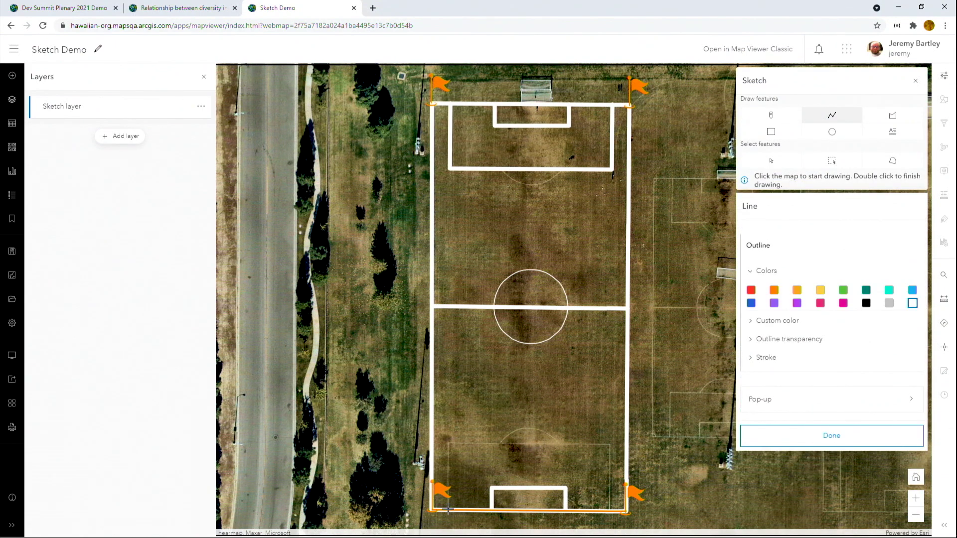
left_click(447, 508)
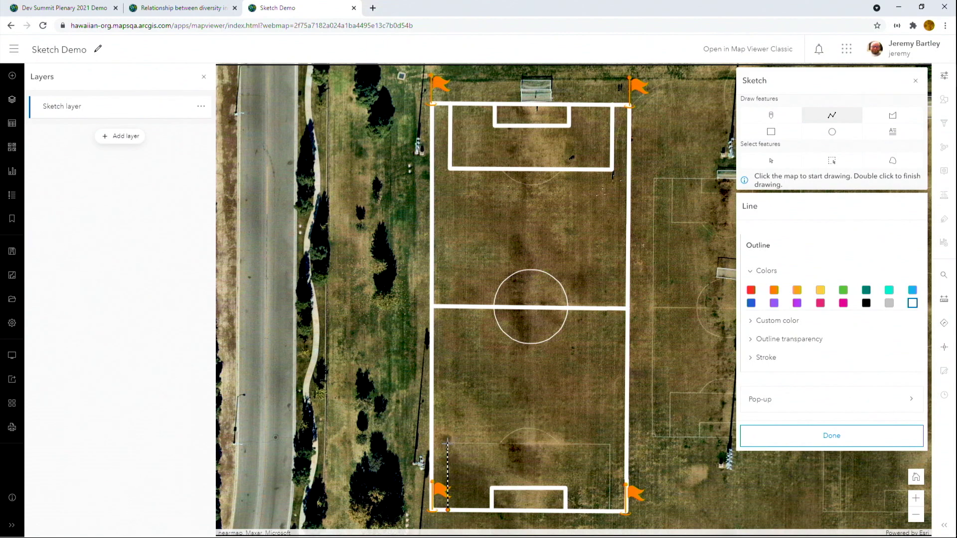
left_click(447, 443)
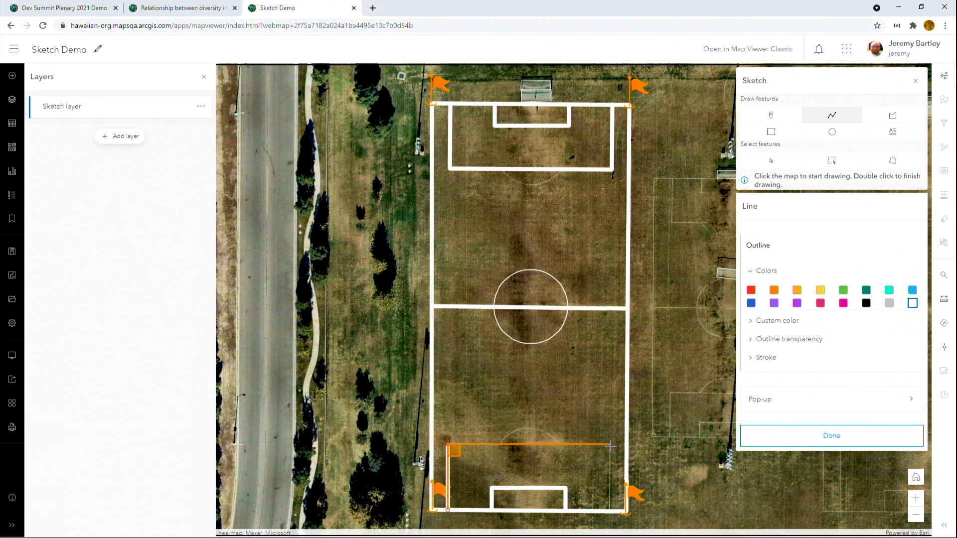
left_click(610, 444)
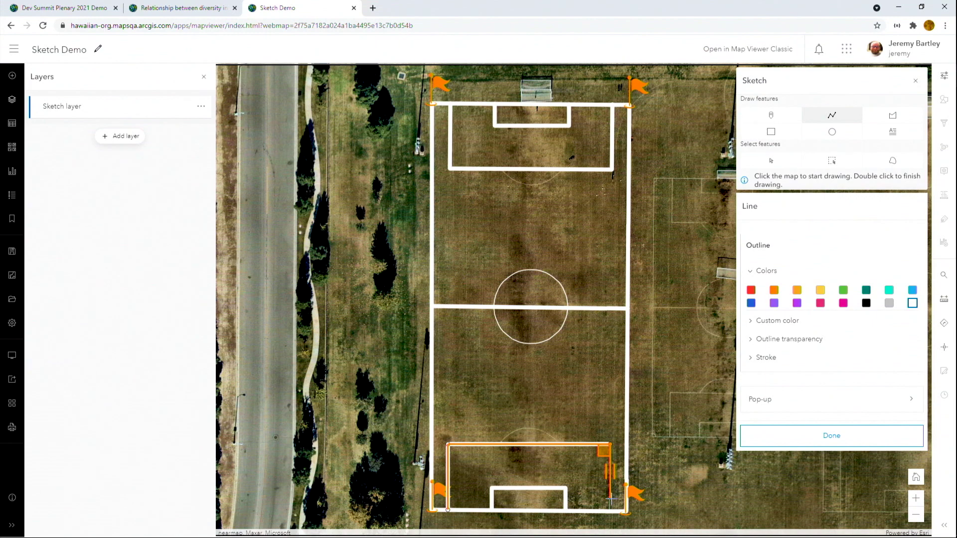
left_click(611, 509)
double_click(610, 509)
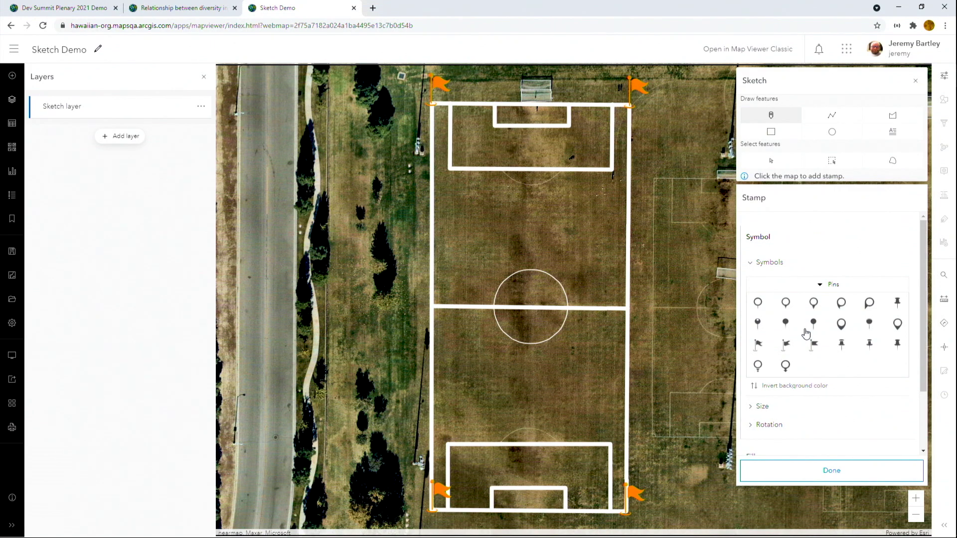
- Place a skull stamp from the Human landscape 2 category on the field's centre spot
left_click(812, 282)
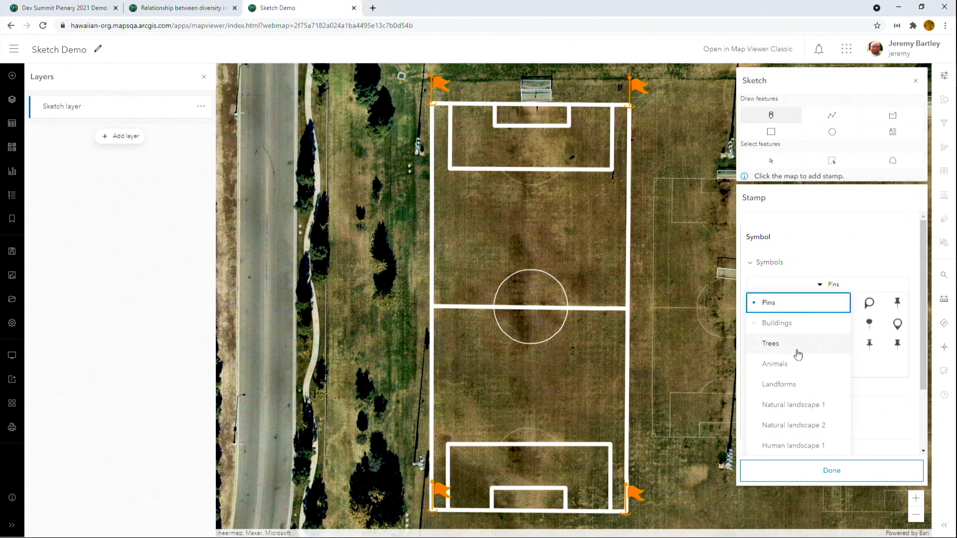
scroll(799, 392, "down", 2)
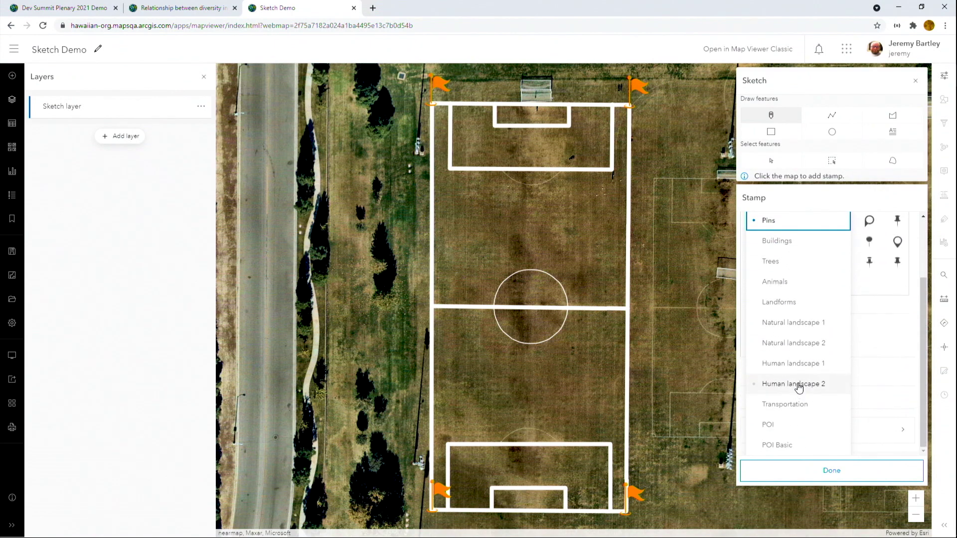
left_click(798, 387)
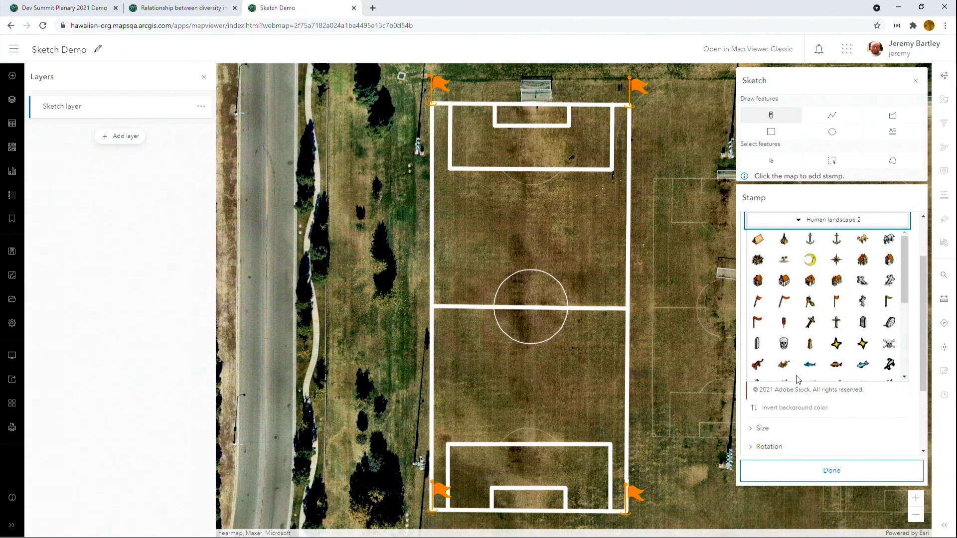
left_click(784, 347)
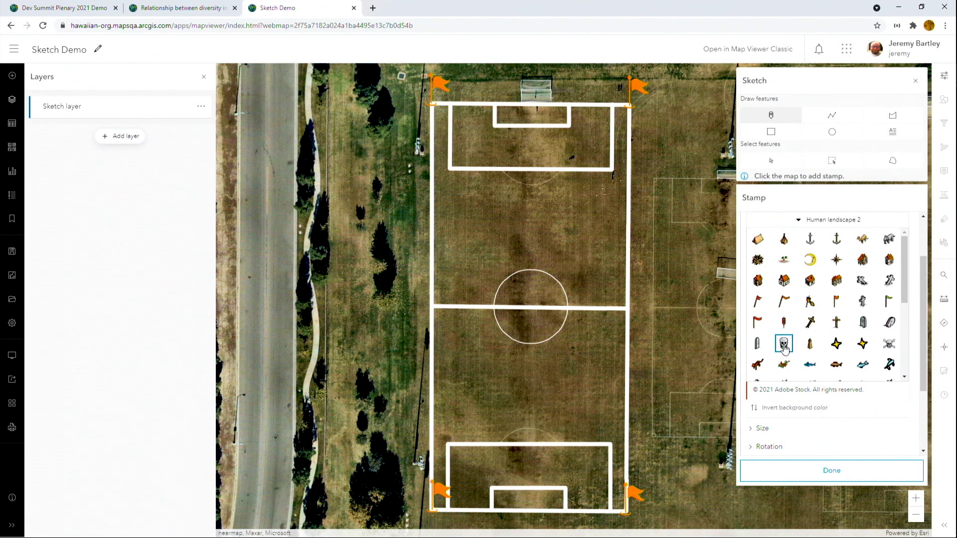
left_click(529, 306)
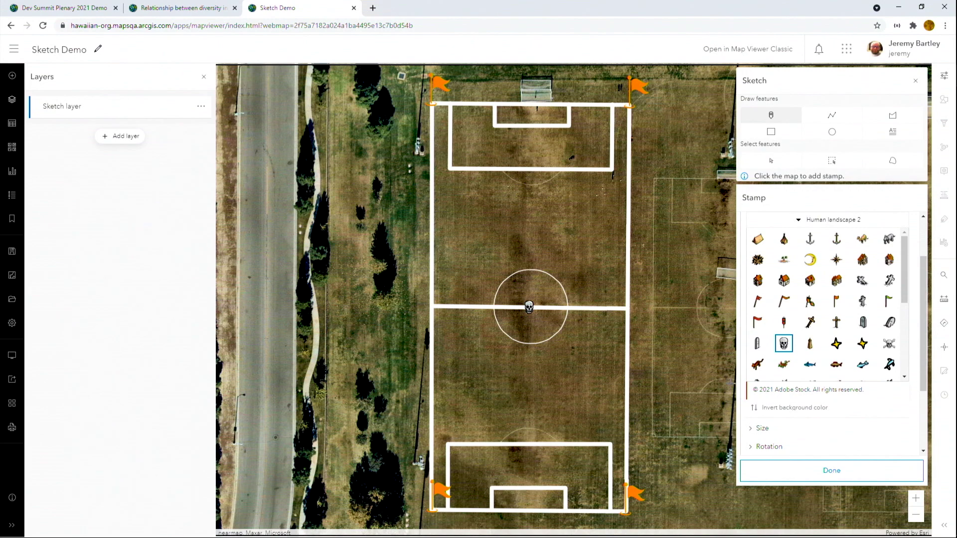
- Enlarge the stamp to size 82.04 and swap its symbol to tiger, then dragon
left_click(770, 433)
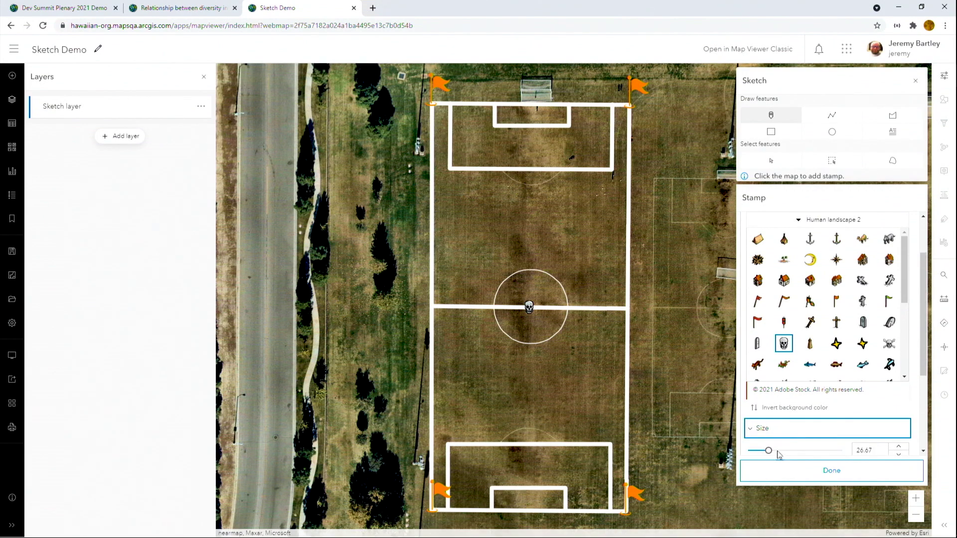
left_click_drag(767, 451, 812, 451)
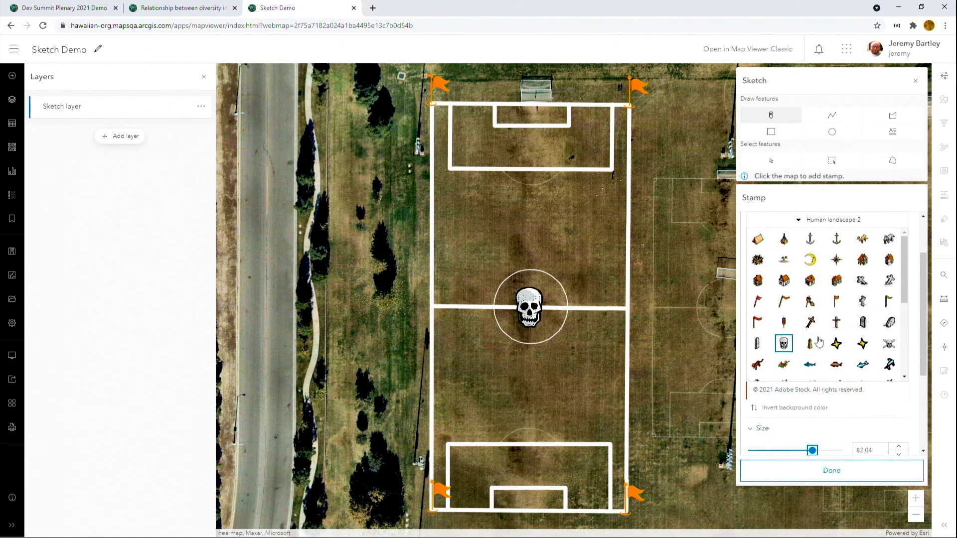
left_click(758, 366)
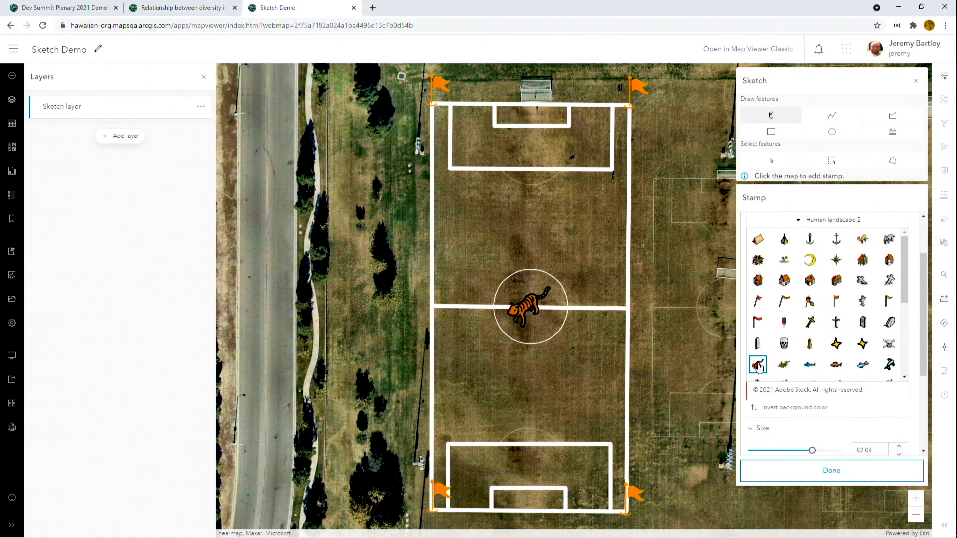
left_click(785, 366)
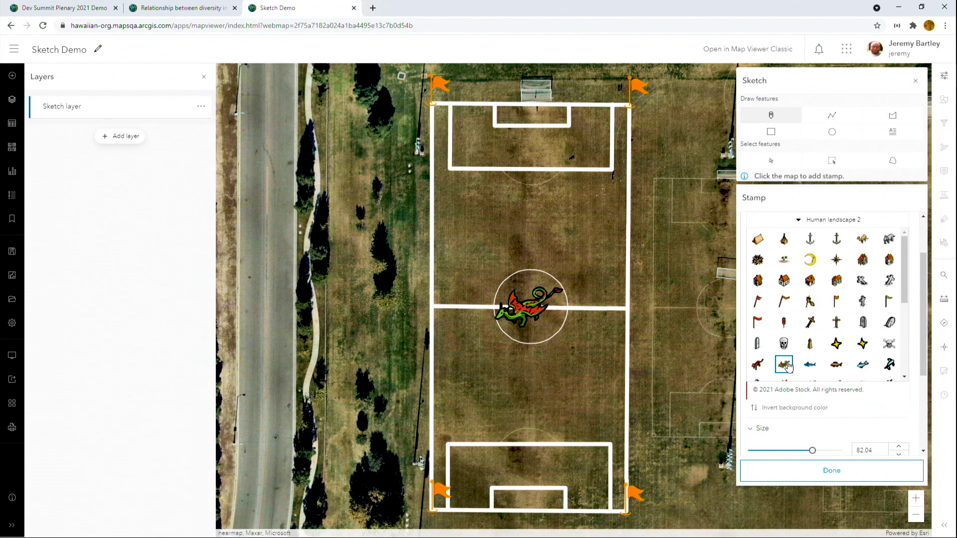